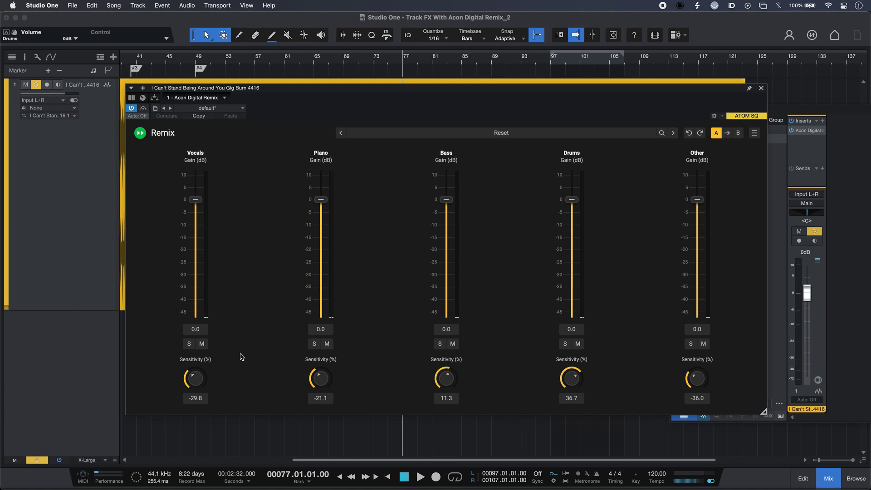
# Play the song while soloing the Vocals, Bass, Drums and Other stems one at a time, leaving no stem soloed
pyautogui.press('space')
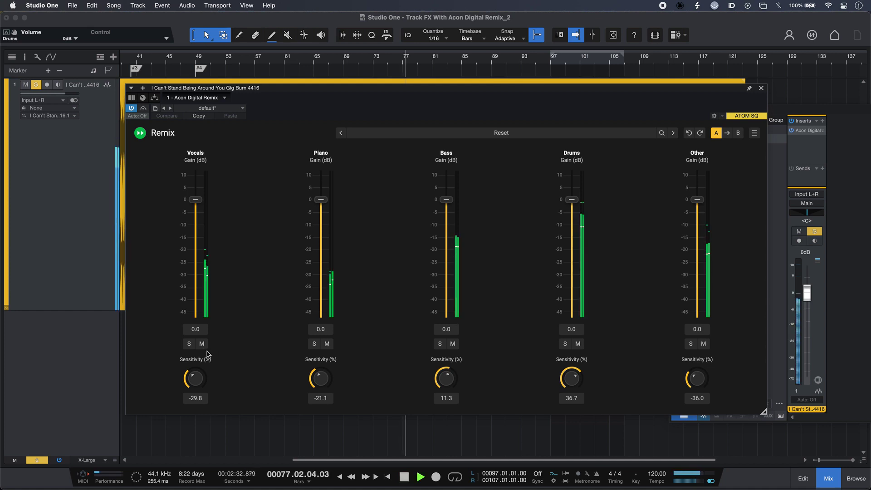
pyautogui.click(191, 346)
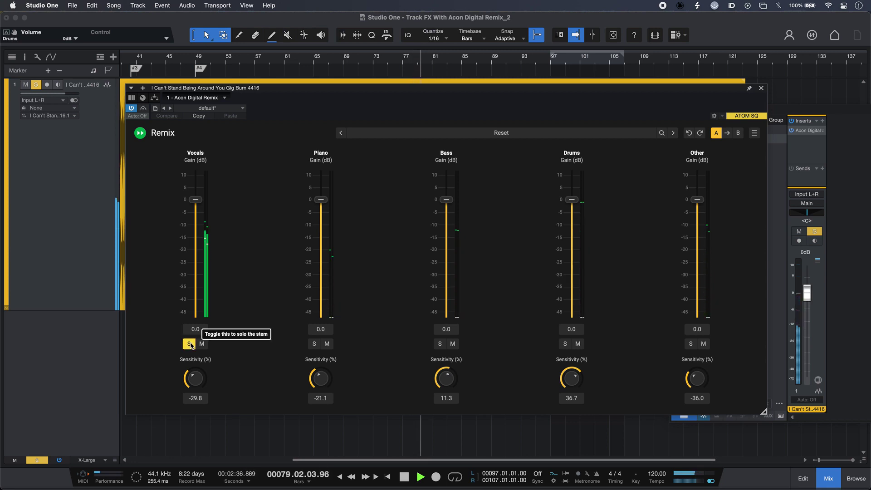
pyautogui.click(190, 344)
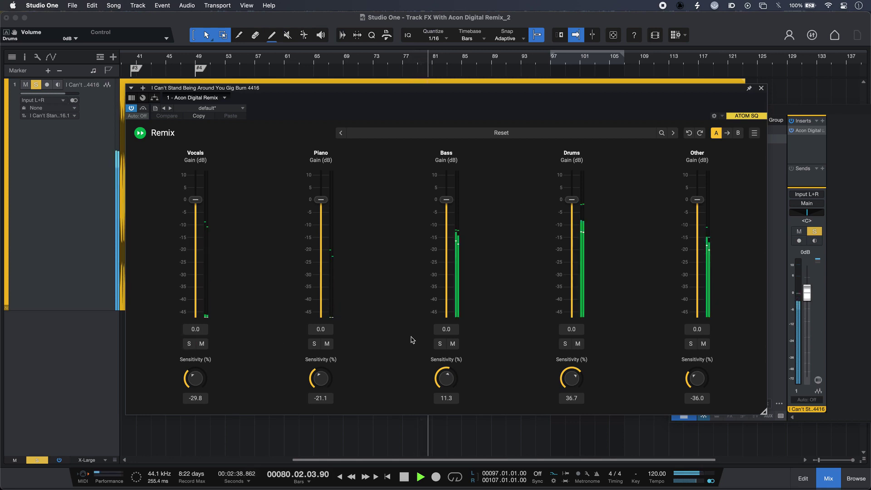
pyautogui.click(443, 345)
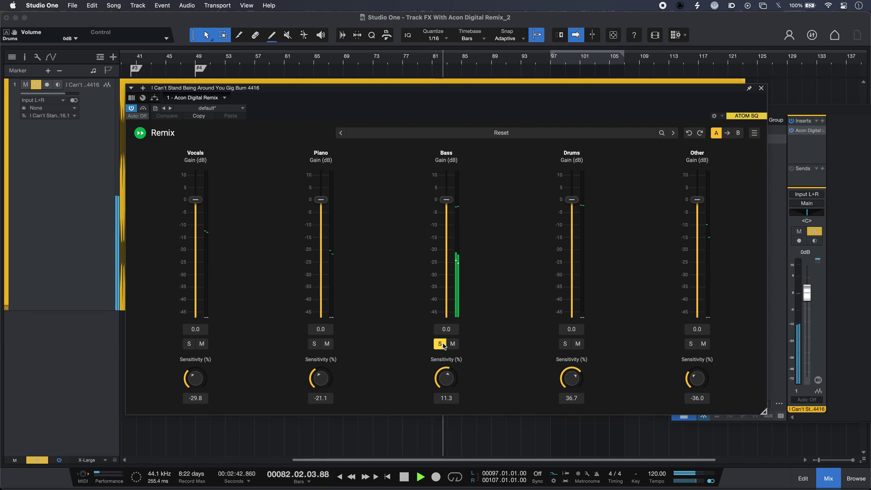
pyautogui.click(441, 344)
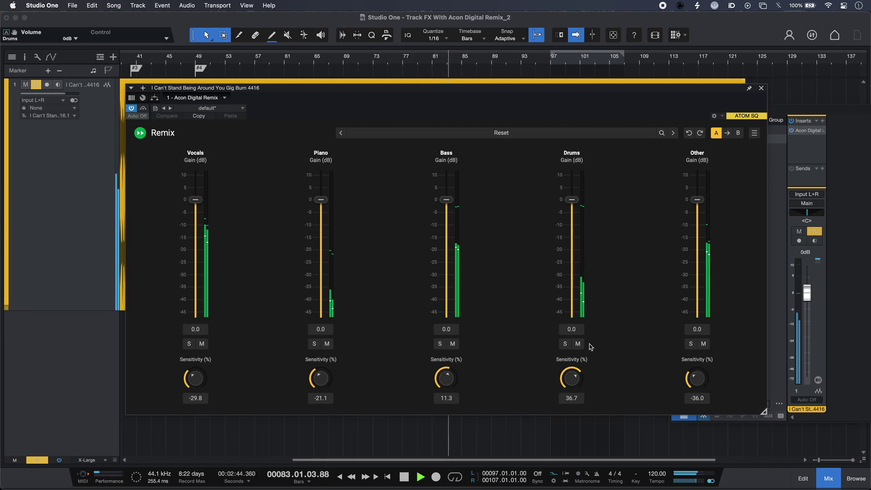
pyautogui.click(564, 344)
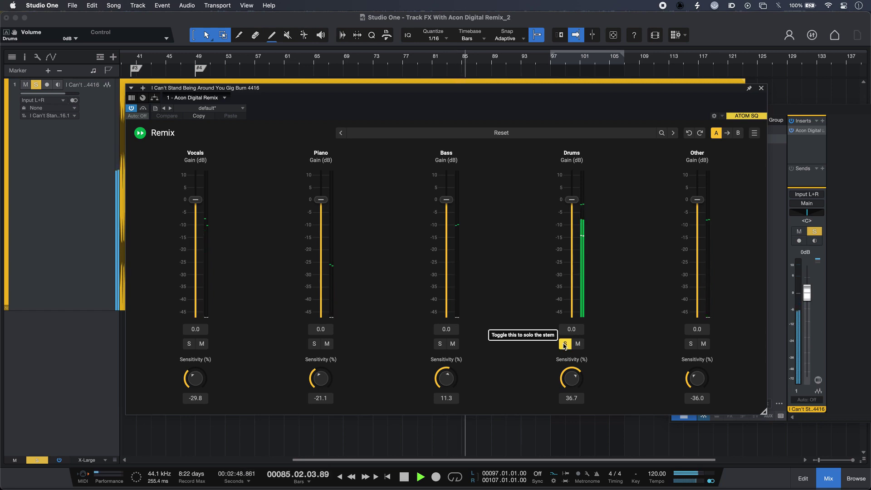
pyautogui.click(565, 344)
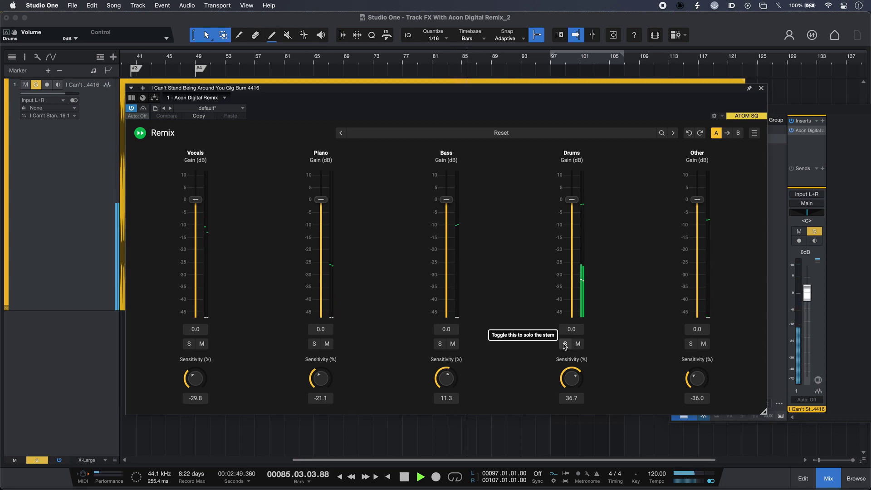
pyautogui.click(691, 344)
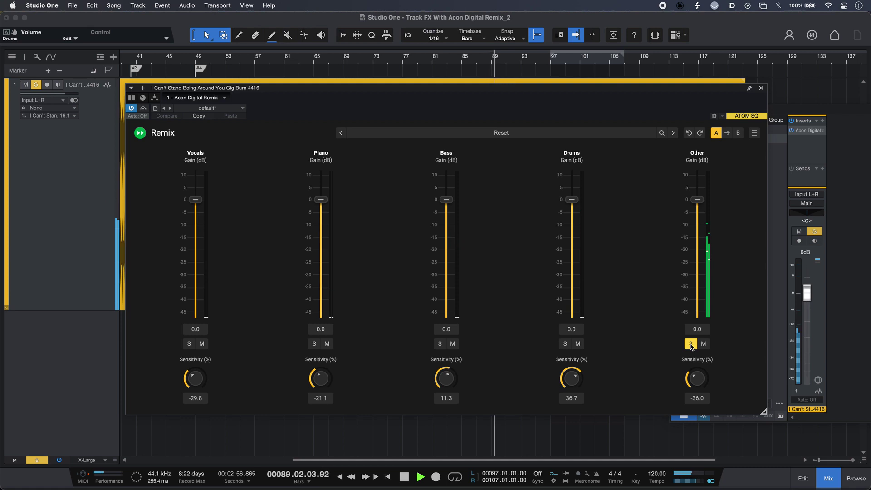
pyautogui.press('space')
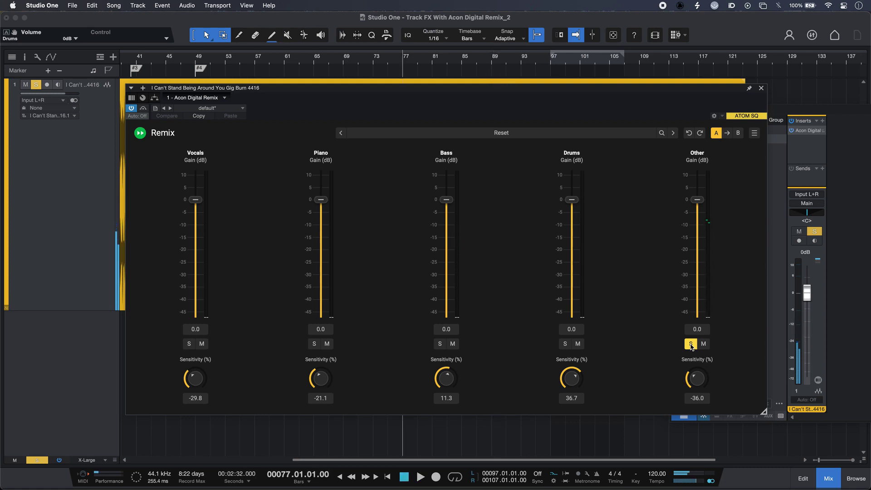
pyautogui.click(690, 344)
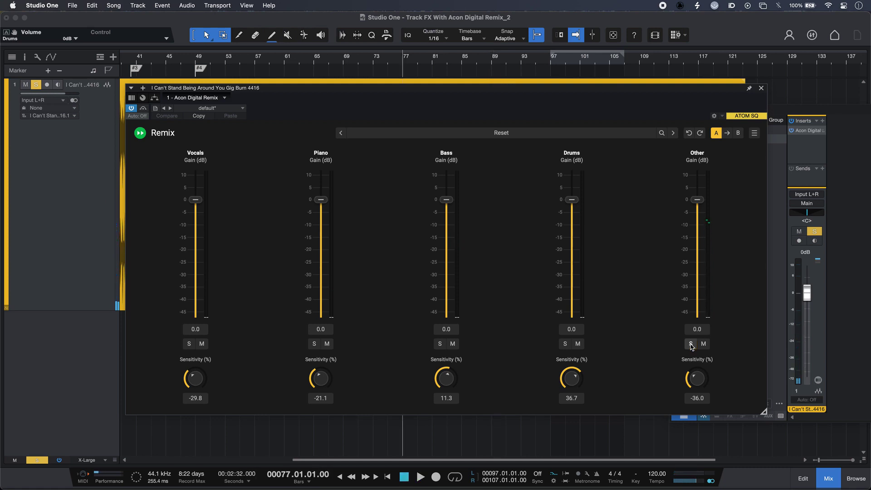
# Export the loop range as a 24-bit, 44.1 kHz wave file named Guitars, importing it to a track
pyautogui.press('super+e')
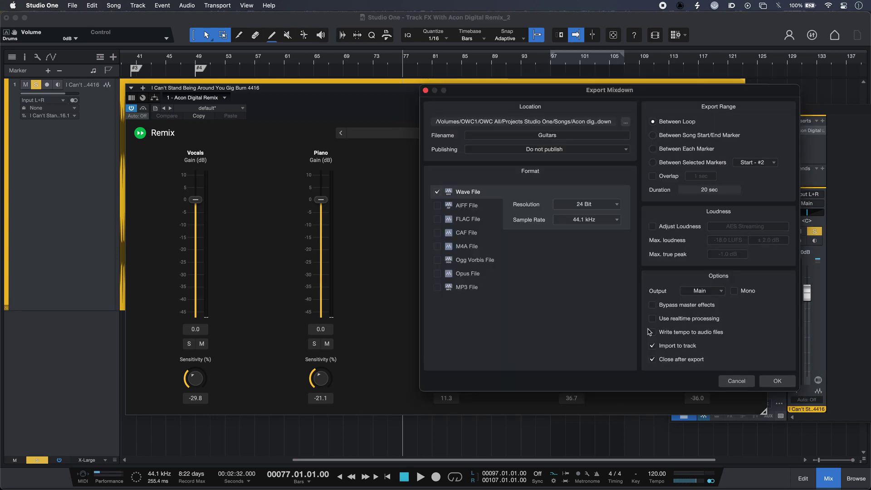
pyautogui.click(774, 381)
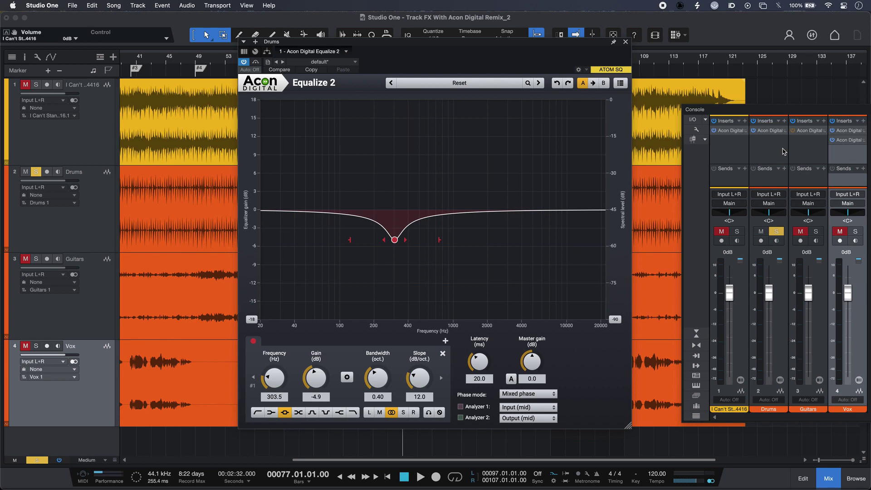
# Compare the soloed Drums track with Equalize 2 bypassed and active during playback, and clear the solo to hear all tracks
pyautogui.press('space')
pyautogui.click(256, 62)
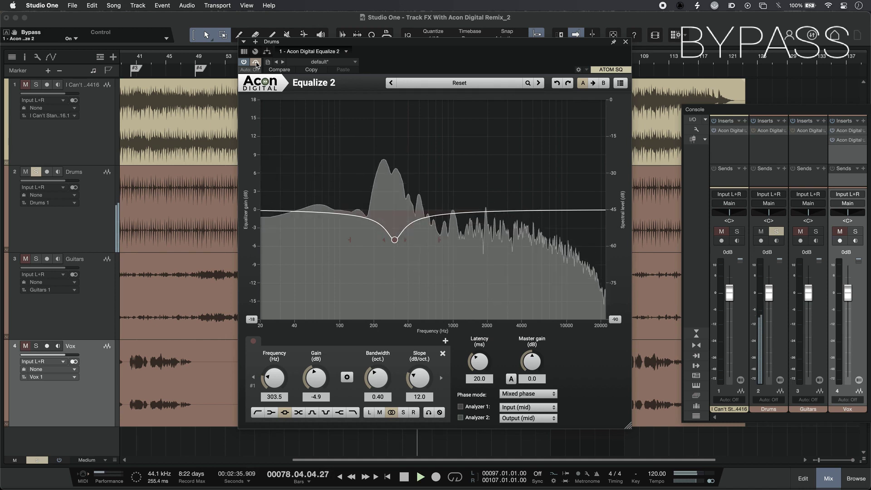
pyautogui.click(256, 63)
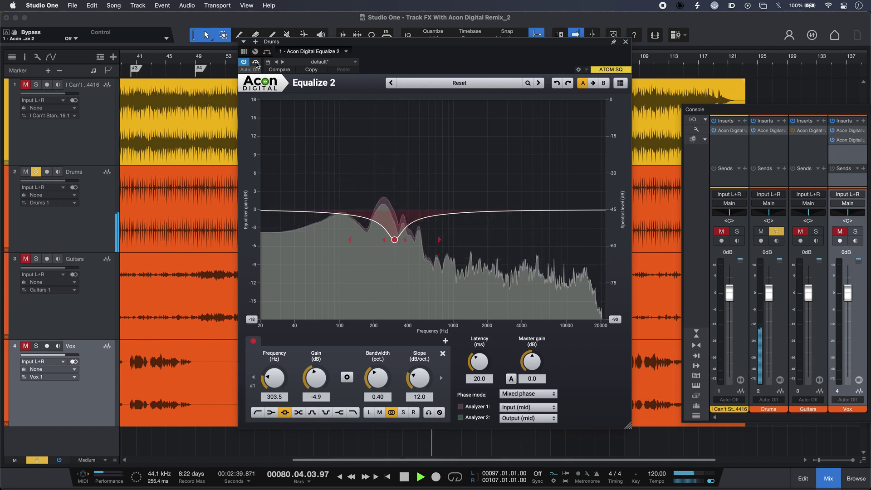
pyautogui.hotkey('shift', 's')
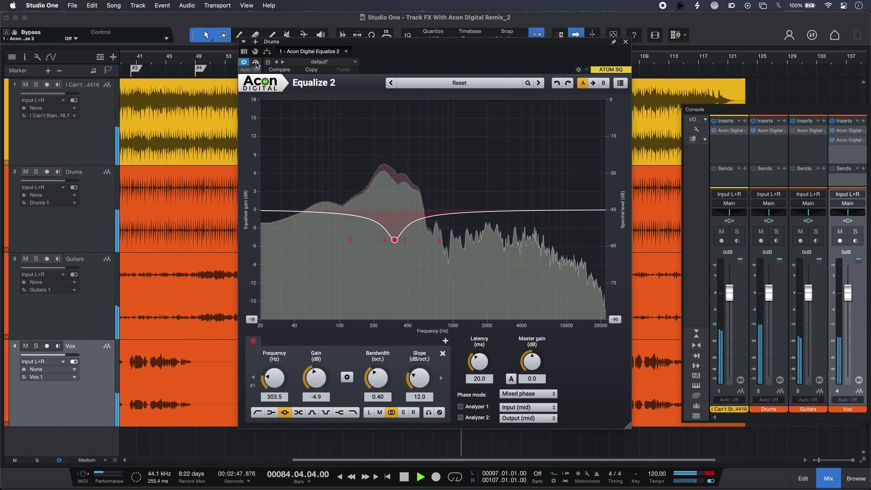
pyautogui.press('space')
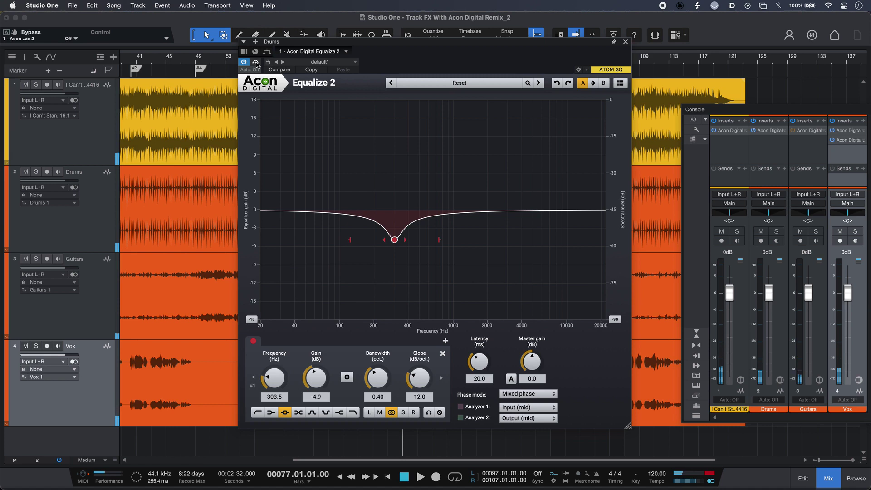
# Mute the Vox track and sweep the Guitars volume between about +10 and -12.8 dB during playback, returning it near 0 dB
pyautogui.click(823, 319)
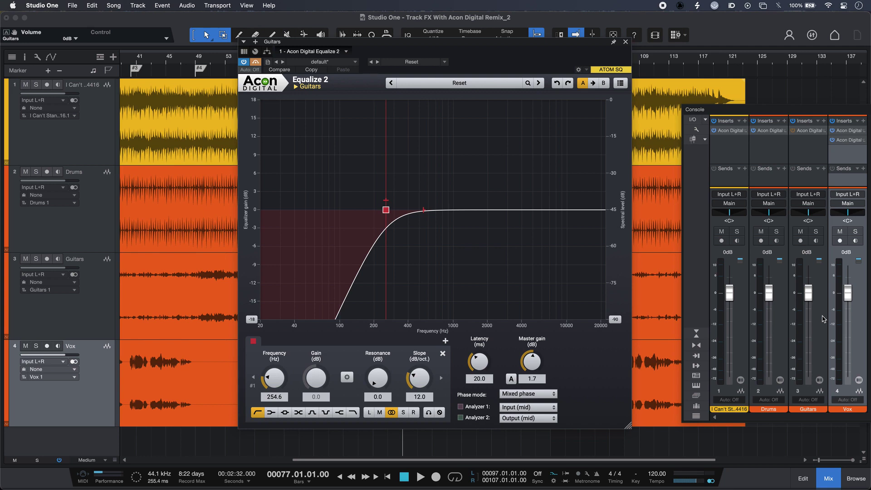
pyautogui.press('space')
pyautogui.press('m')
pyautogui.scroll(10, 823, 319)
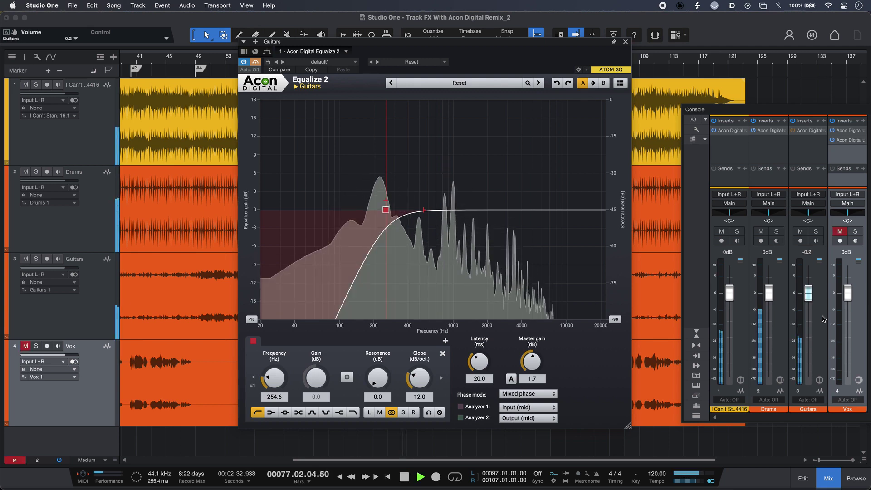
pyautogui.scroll(-3, 823, 319)
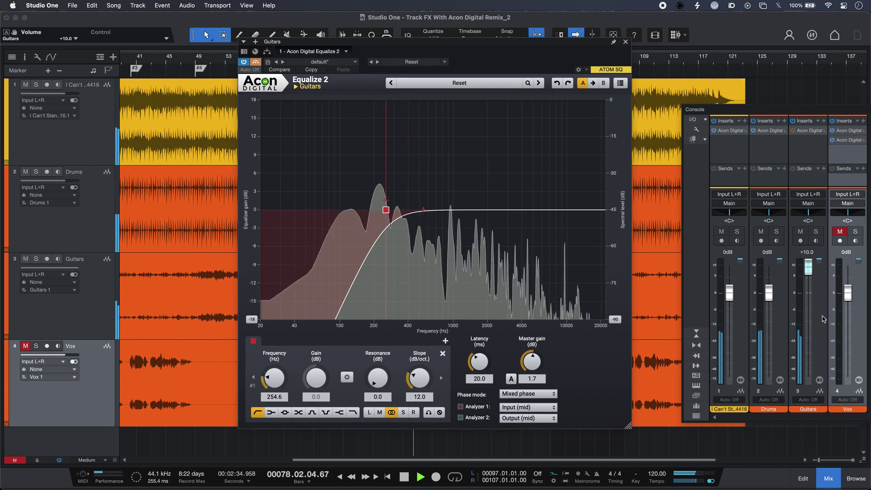
pyautogui.scroll(-15, 823, 319)
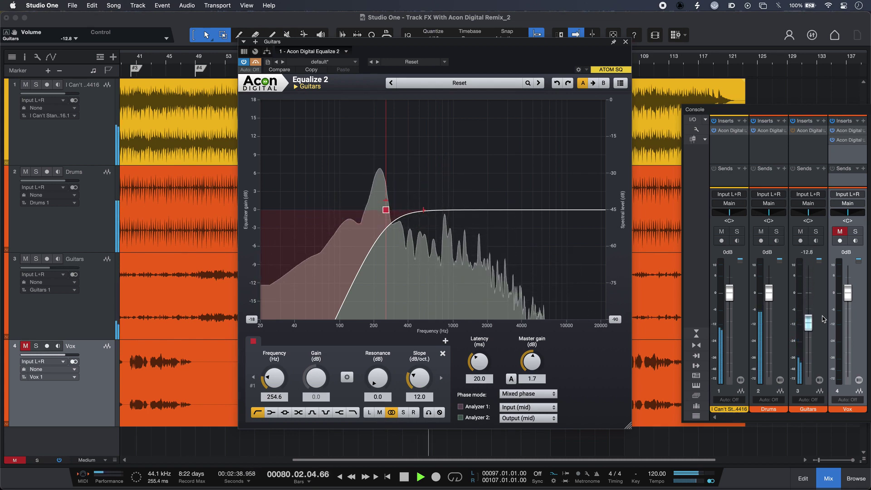
pyautogui.scroll(10, 823, 320)
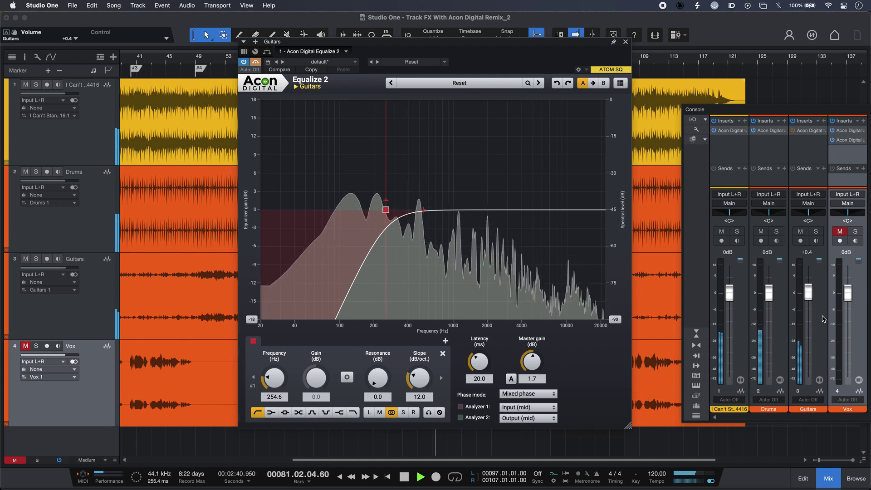
pyautogui.press('space')
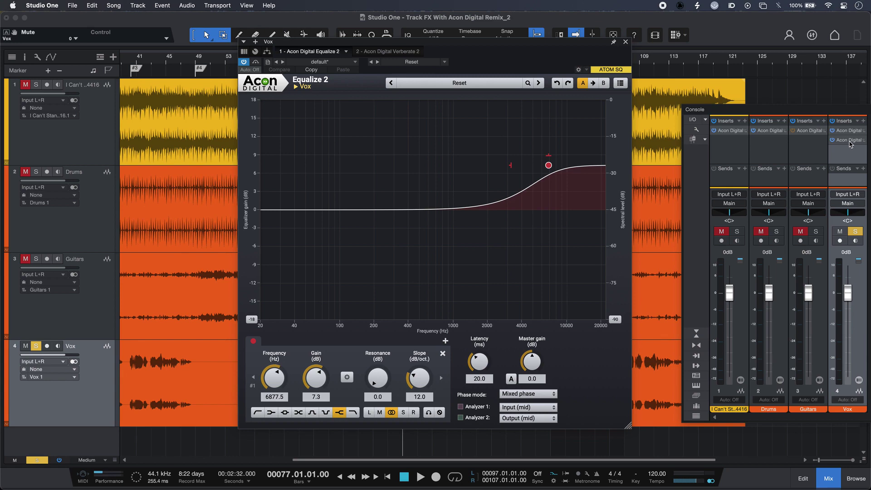
# Show Verberate 2 on the Vox track and compare the vocal with all its inserts bypassed and active during playback
pyautogui.click(849, 140)
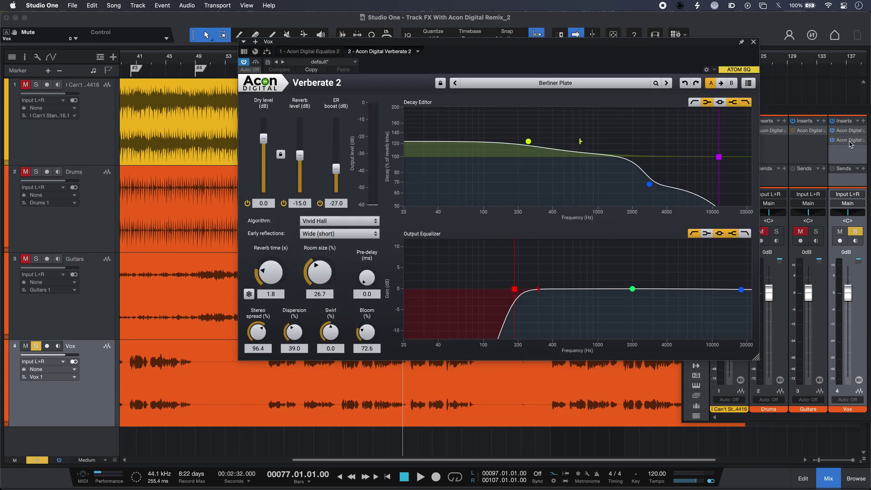
pyautogui.click(833, 121)
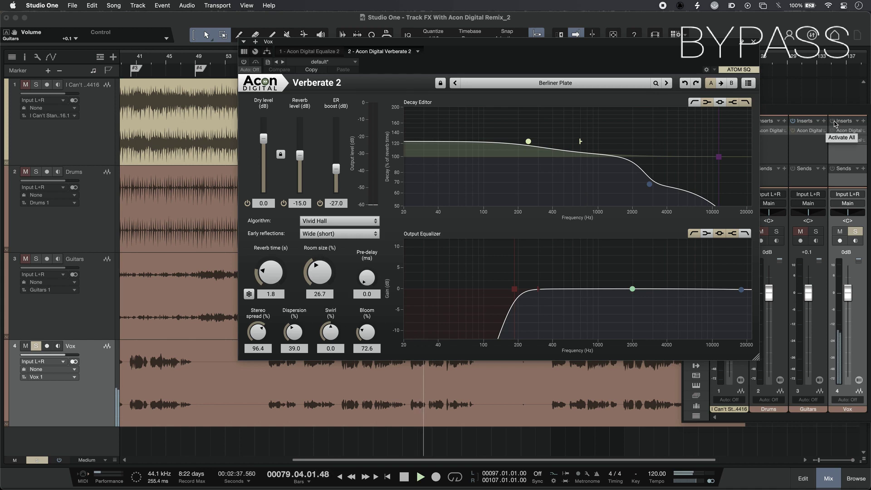
pyautogui.click(833, 122)
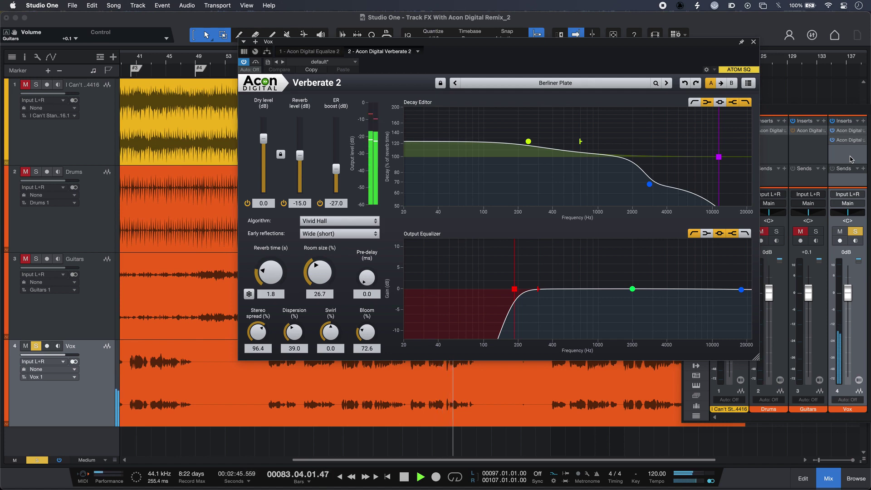
pyautogui.press('space')
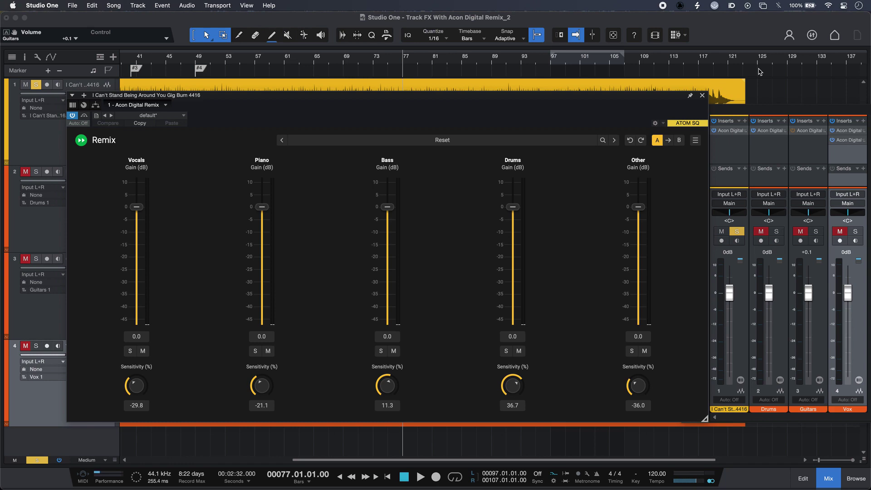
# Solo the Bass and Piano stems in the original track's Remix plug-in and play them with the Drums, Guitars and Vox tracks
pyautogui.press('space')
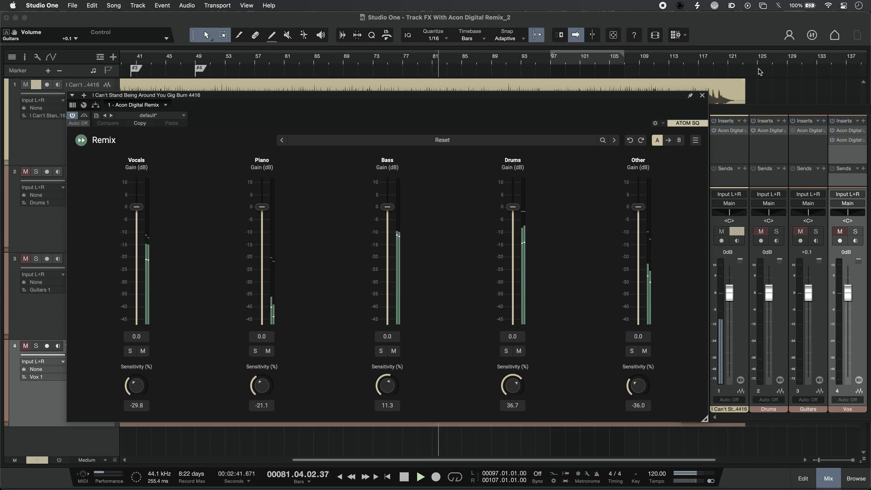
pyautogui.click(381, 351)
pyautogui.click(255, 351)
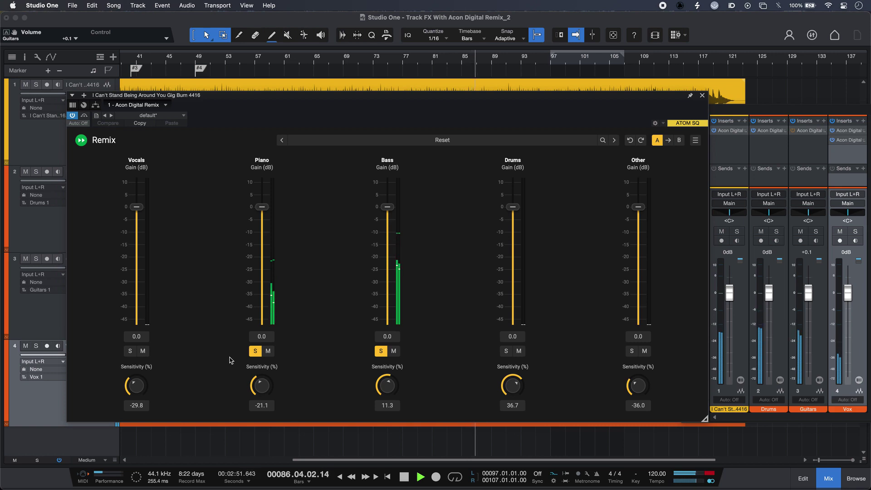
pyautogui.press('space')
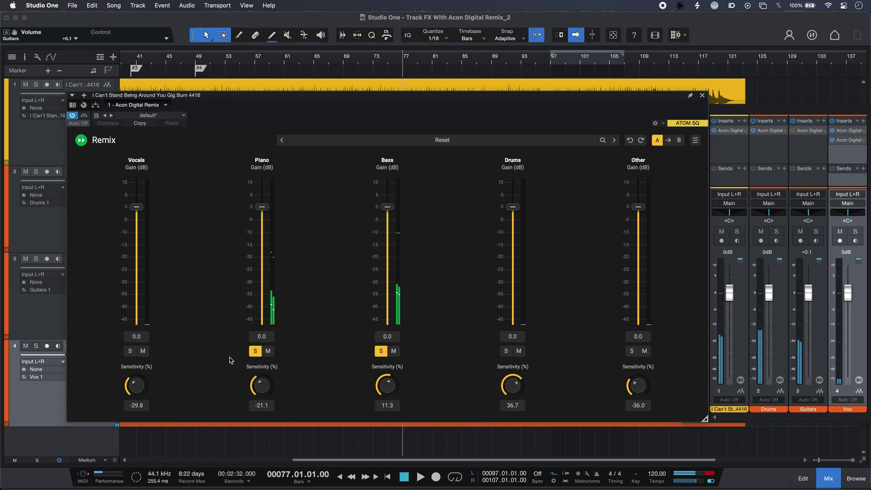